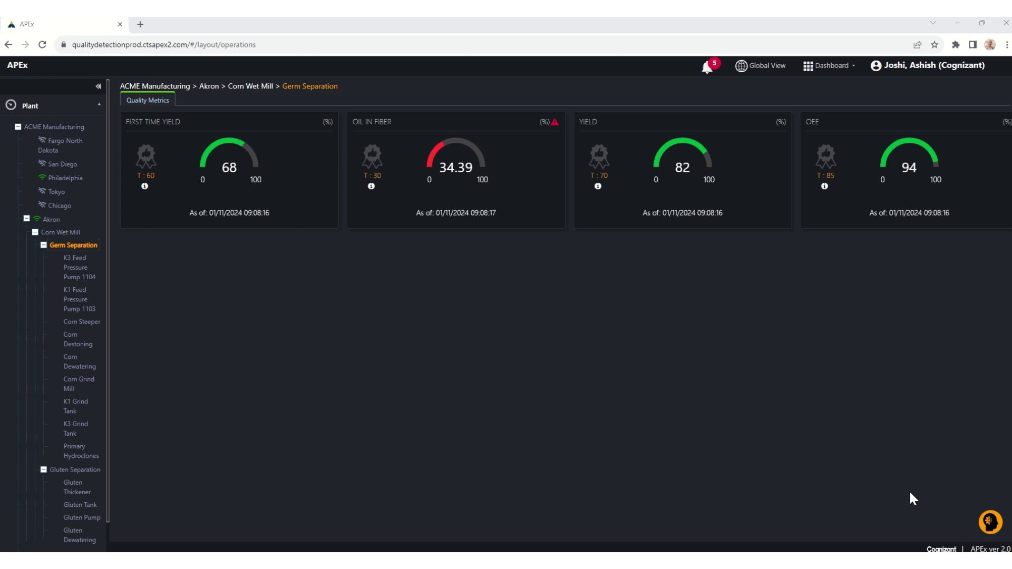
- Ask Factory Whisperer 'what are the production issues in Akron plant today' to list the two P1 alarms
{"action": "left_click", "coordinate": [993, 524]}
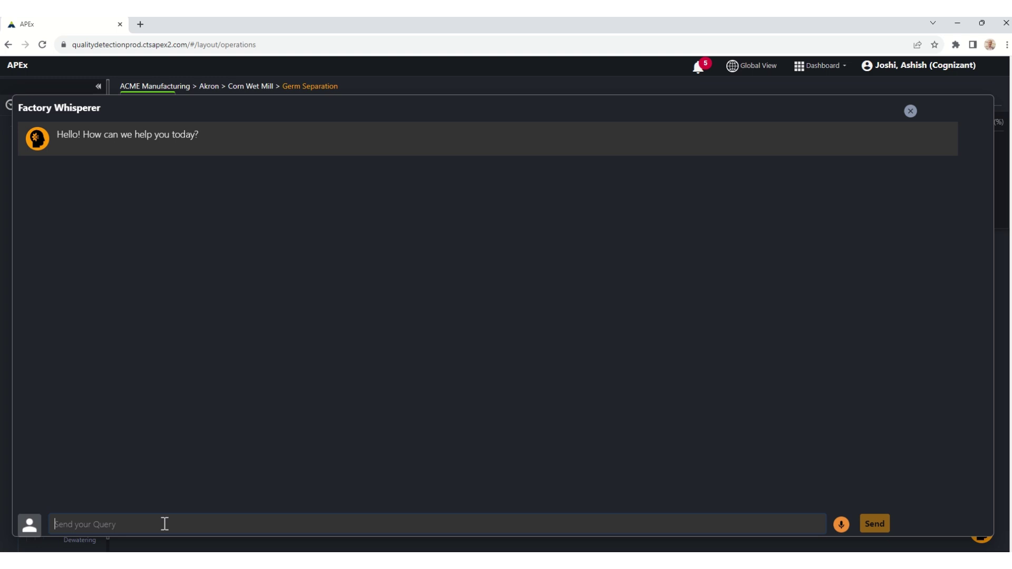
{"action": "type", "text": "what are the production issues in Akron plant today"}
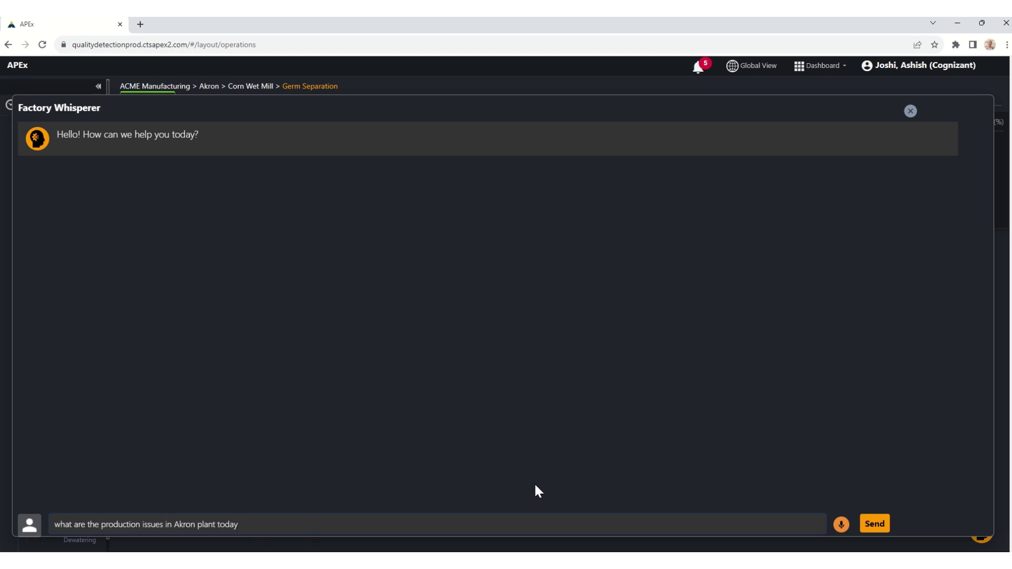
{"action": "left_click", "coordinate": [881, 527]}
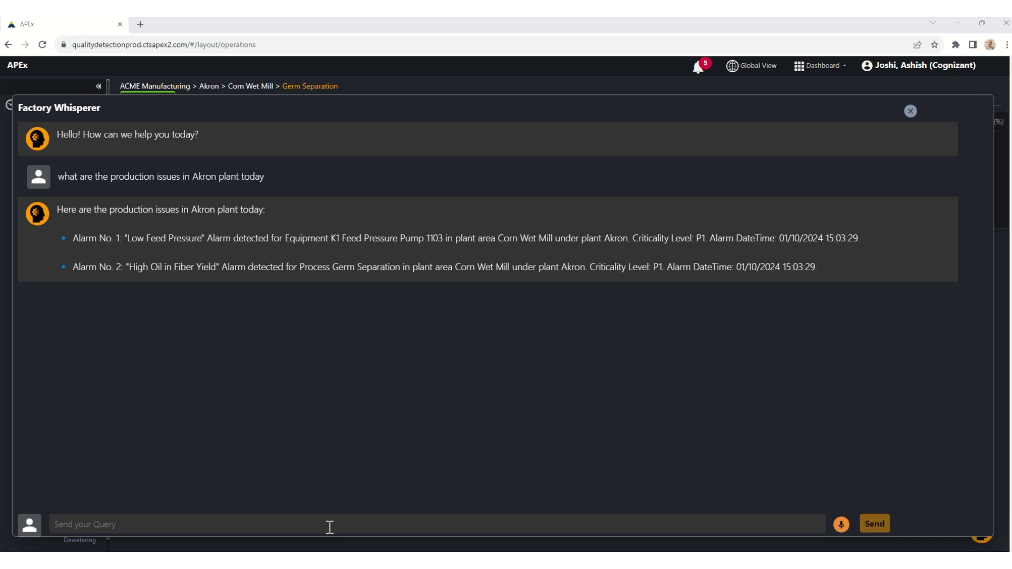
- Ask 'what is the reason for high oil in fiber alarm' to learn about low hydroclone feed pressure
{"action": "left_click", "coordinate": [330, 528]}
{"action": "type", "text": "what is the reason for high oil in fiber alarm"}
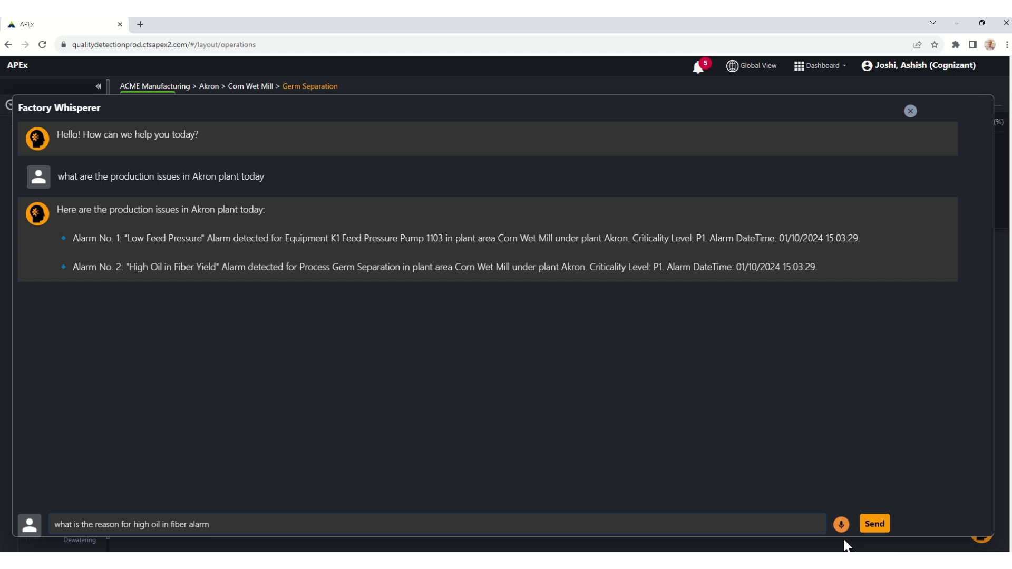
{"action": "left_click", "coordinate": [879, 527]}
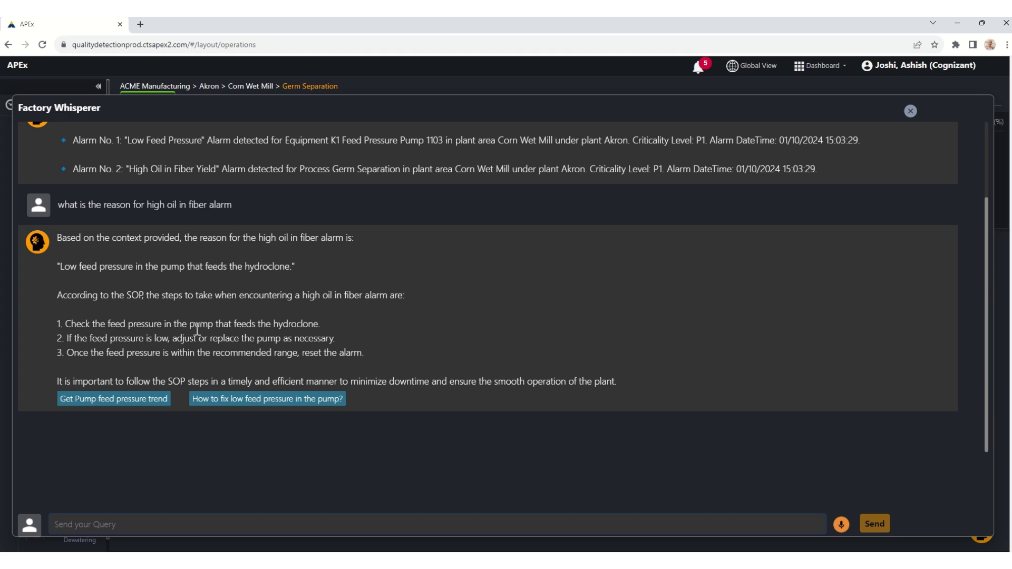
- Request the pump feed pressure trend and review the chart, pump images and 1750 RPM pump curve
{"action": "left_click", "coordinate": [150, 400]}
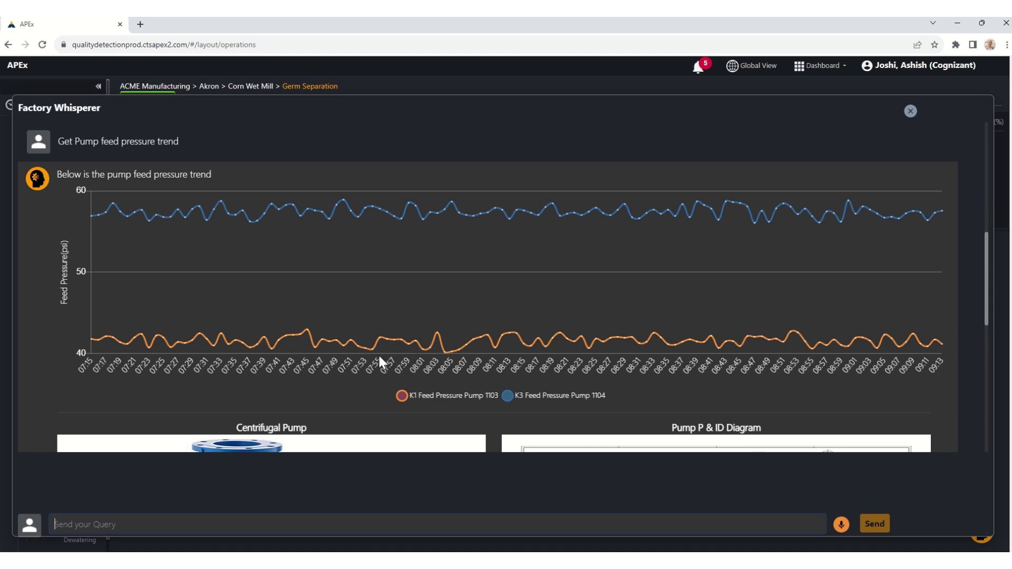
{"action": "scroll", "coordinate": [316, 340], "scroll_direction": "down", "scroll_amount": 4}
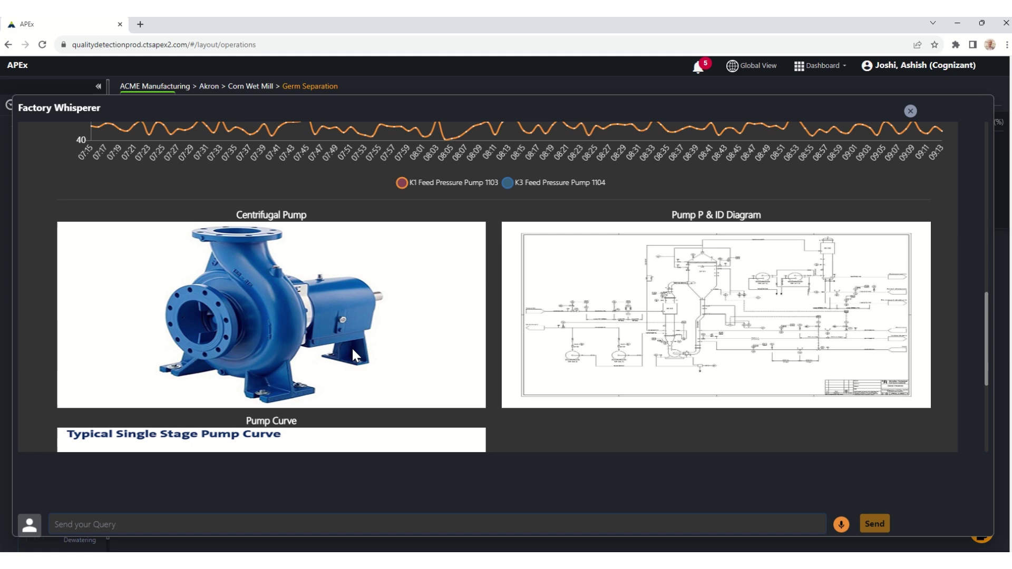
{"action": "scroll", "coordinate": [352, 349], "scroll_direction": "down", "scroll_amount": 1}
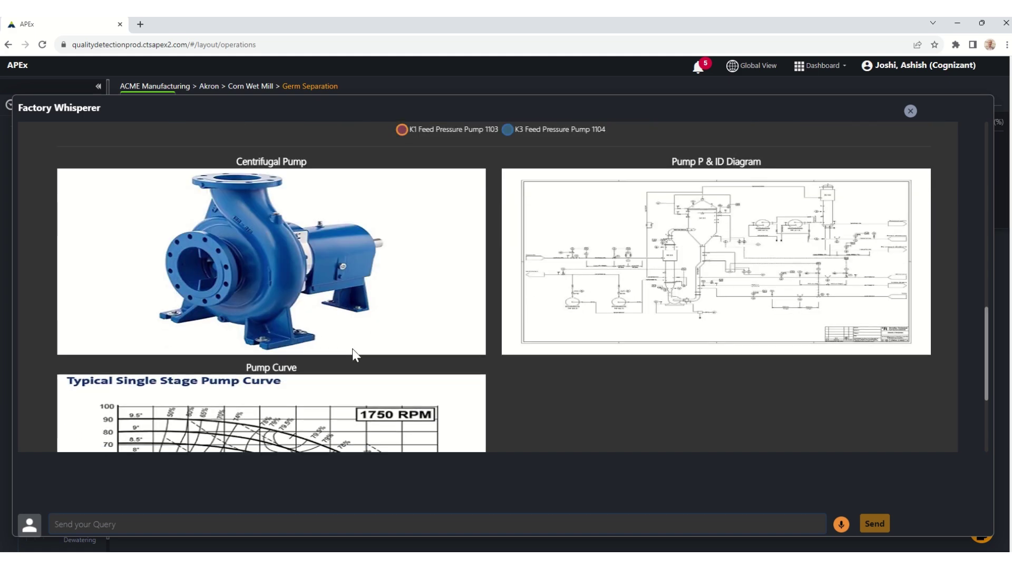
{"action": "scroll", "coordinate": [354, 353], "scroll_direction": "down", "scroll_amount": 3}
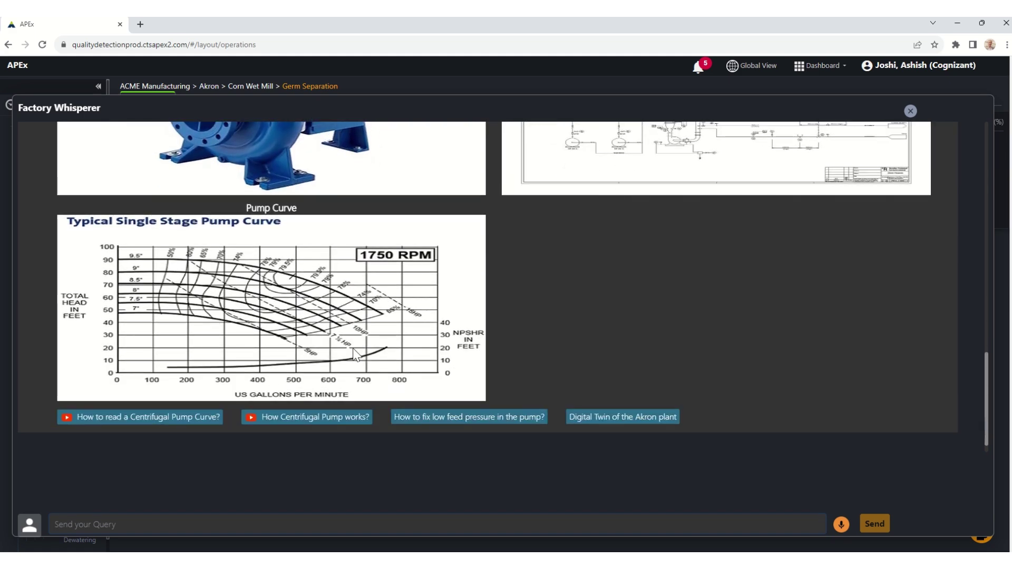
{"action": "scroll", "coordinate": [355, 355], "scroll_direction": "down", "scroll_amount": 1}
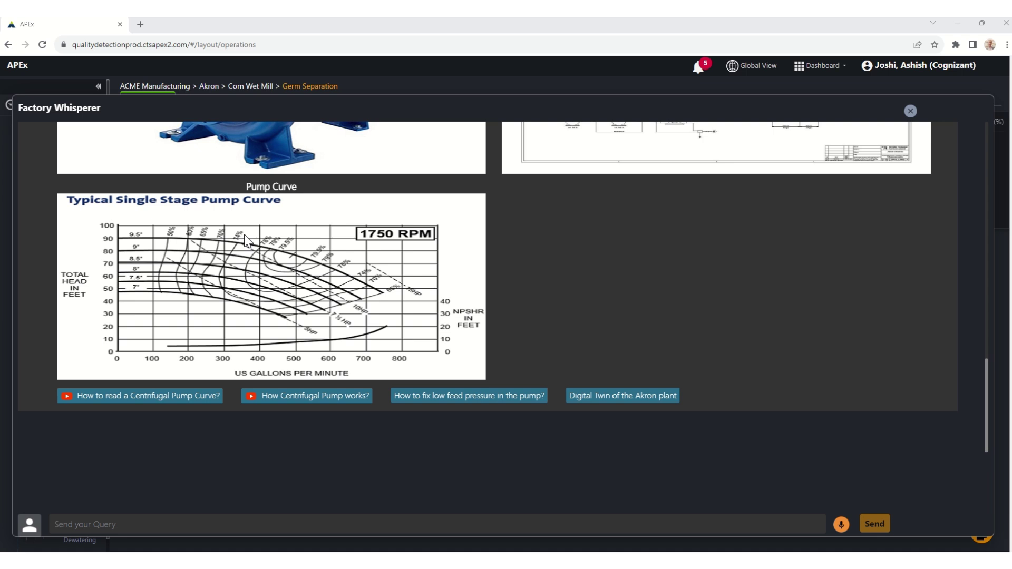
- Ask for K1 pump 1103's health status: 59% Bad, 41% degradation, 59% RUL
{"action": "left_click", "coordinate": [193, 524]}
{"action": "type", "text": "show me the health status of K1 feed pressure pump 1103"}
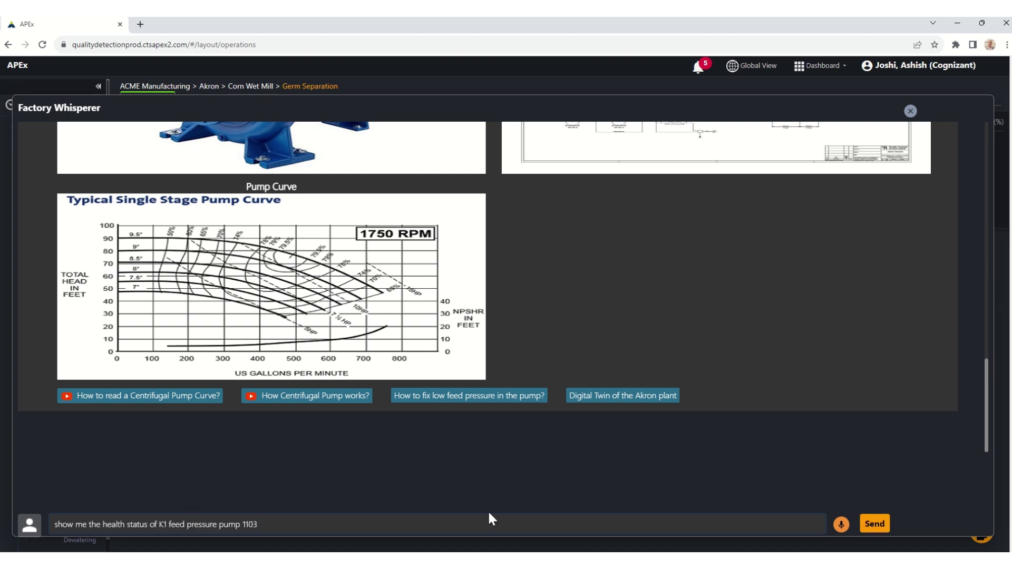
{"action": "left_click", "coordinate": [875, 524]}
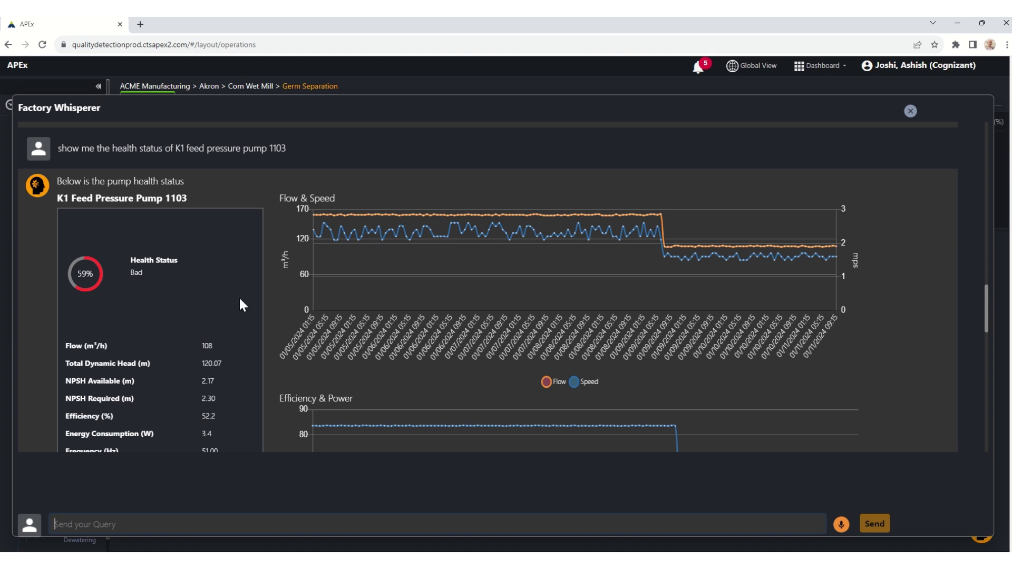
{"action": "scroll", "coordinate": [240, 311], "scroll_direction": "down", "scroll_amount": 1}
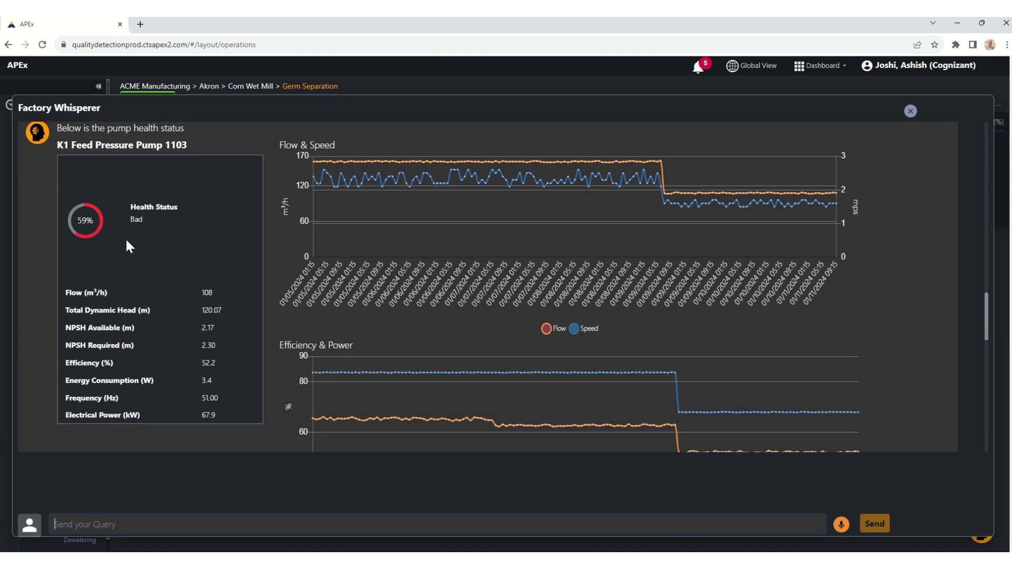
{"action": "scroll", "coordinate": [131, 243], "scroll_direction": "down", "scroll_amount": 1}
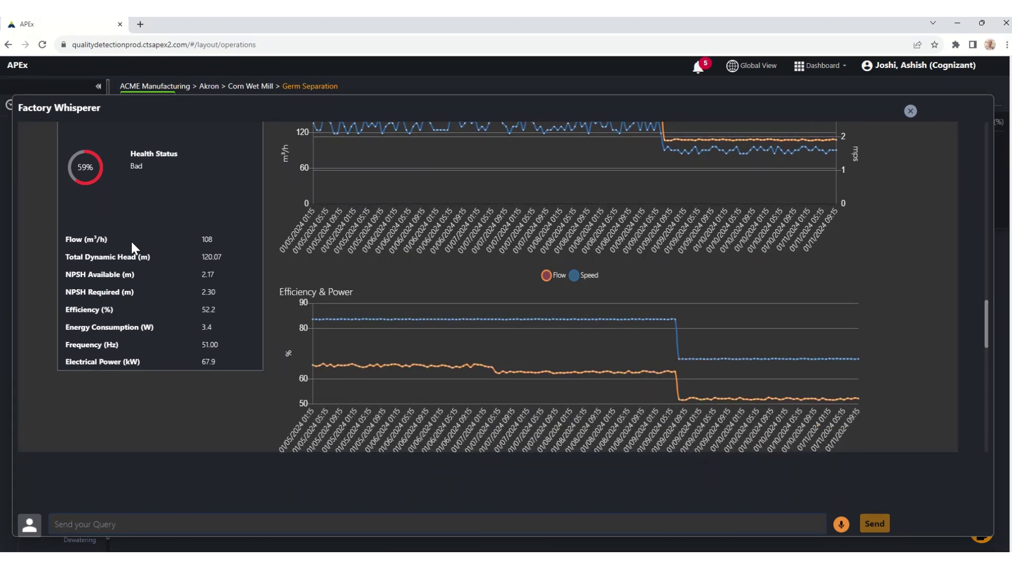
{"action": "scroll", "coordinate": [203, 274], "scroll_direction": "down", "scroll_amount": 2}
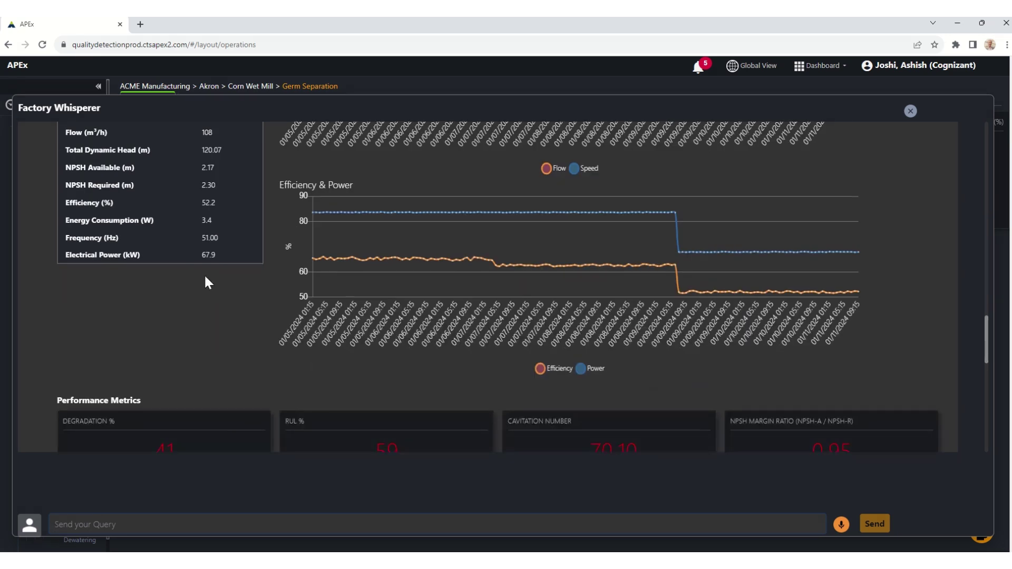
- Scroll through the reply, then back up to the high oil in fiber alarm answer and SOP steps
{"action": "scroll", "coordinate": [206, 276], "scroll_direction": "down", "scroll_amount": 2}
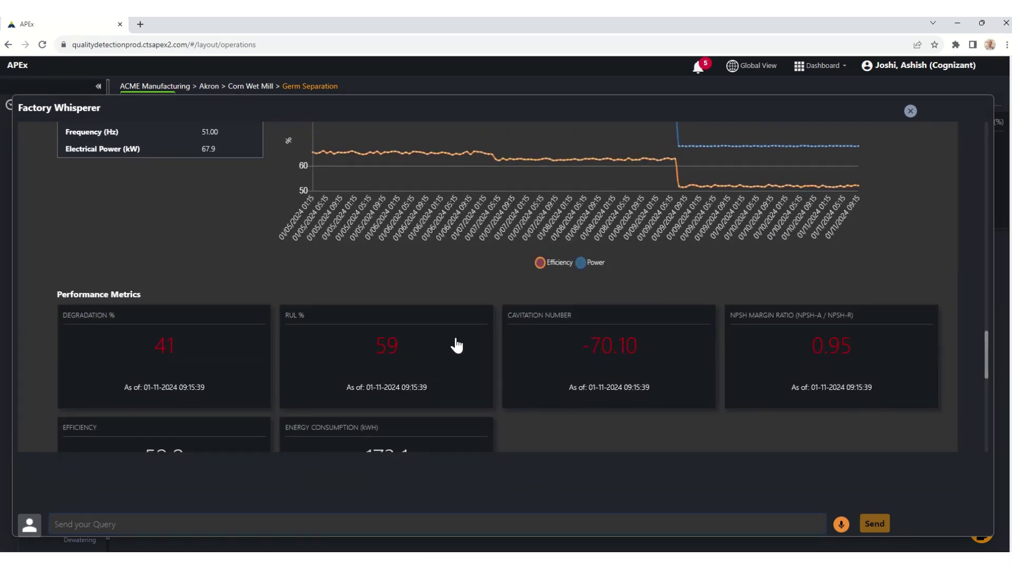
{"action": "scroll", "coordinate": [454, 343], "scroll_direction": "down", "scroll_amount": 1}
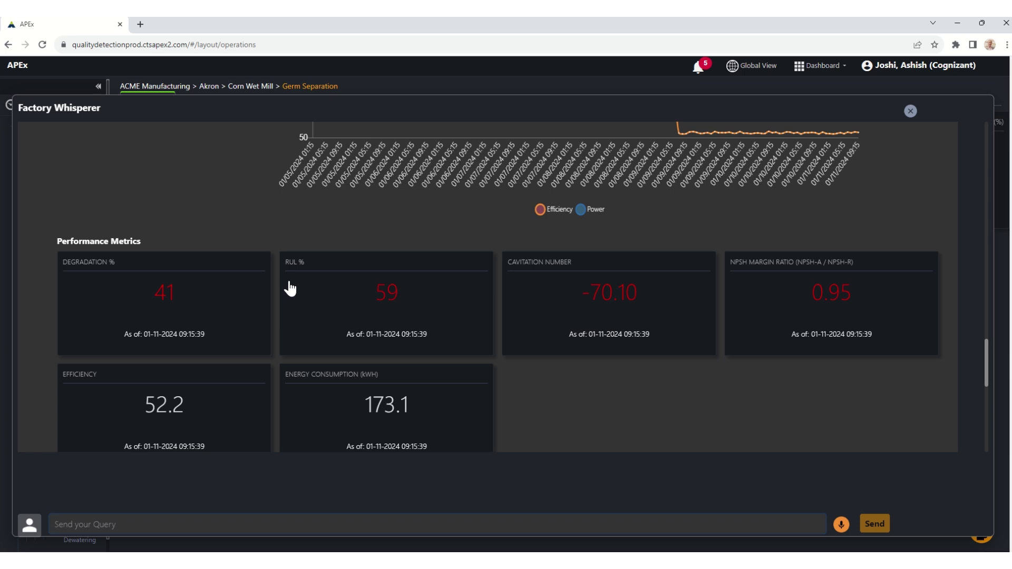
{"action": "scroll", "coordinate": [289, 290], "scroll_direction": "down", "scroll_amount": 3}
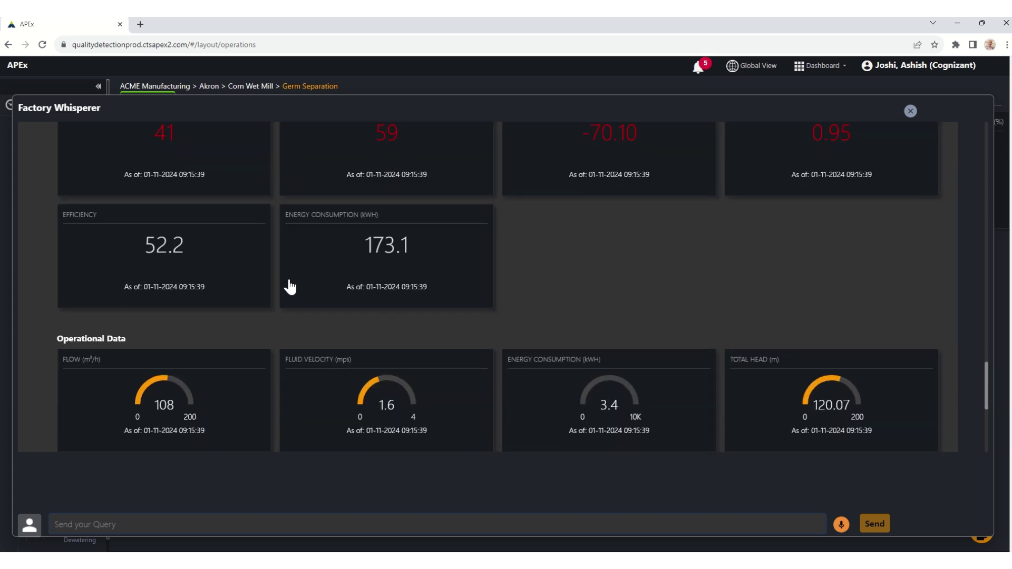
{"action": "scroll", "coordinate": [290, 288], "scroll_direction": "down", "scroll_amount": 2}
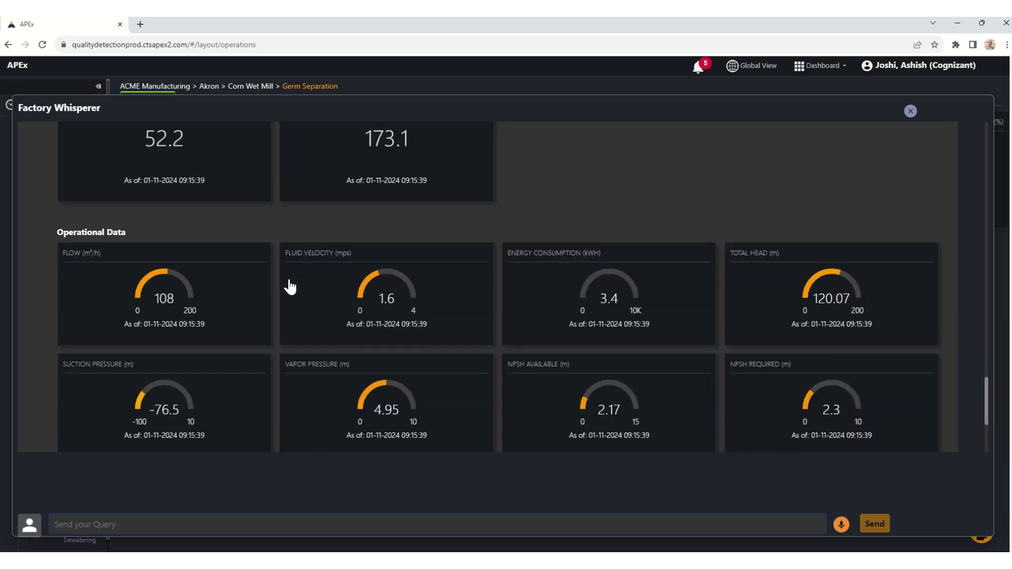
{"action": "scroll", "coordinate": [289, 287], "scroll_direction": "down", "scroll_amount": 3}
{"action": "scroll", "coordinate": [289, 287], "scroll_direction": "up", "scroll_amount": 8}
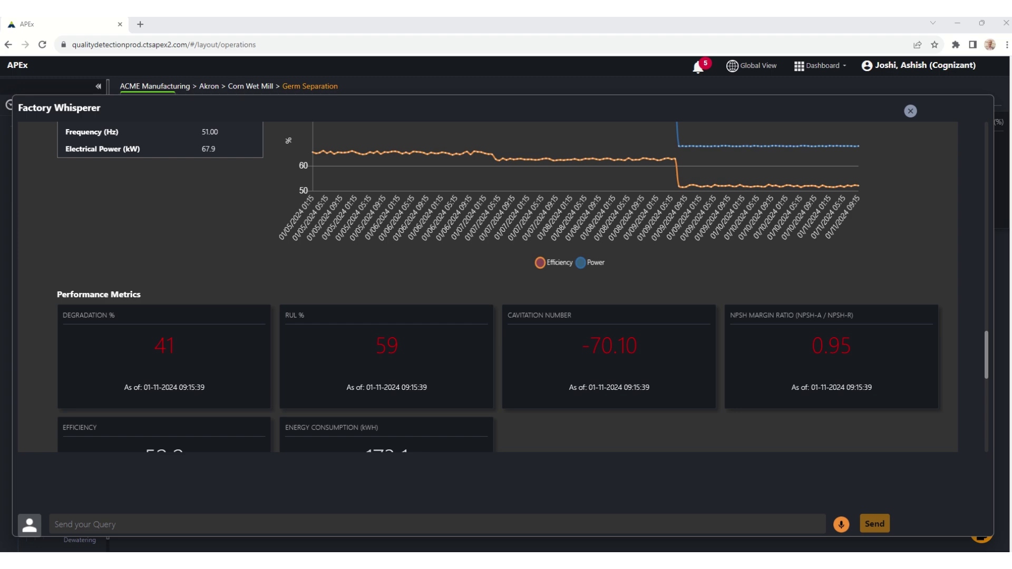
{"action": "scroll", "coordinate": [325, 327], "scroll_direction": "up", "scroll_amount": 15}
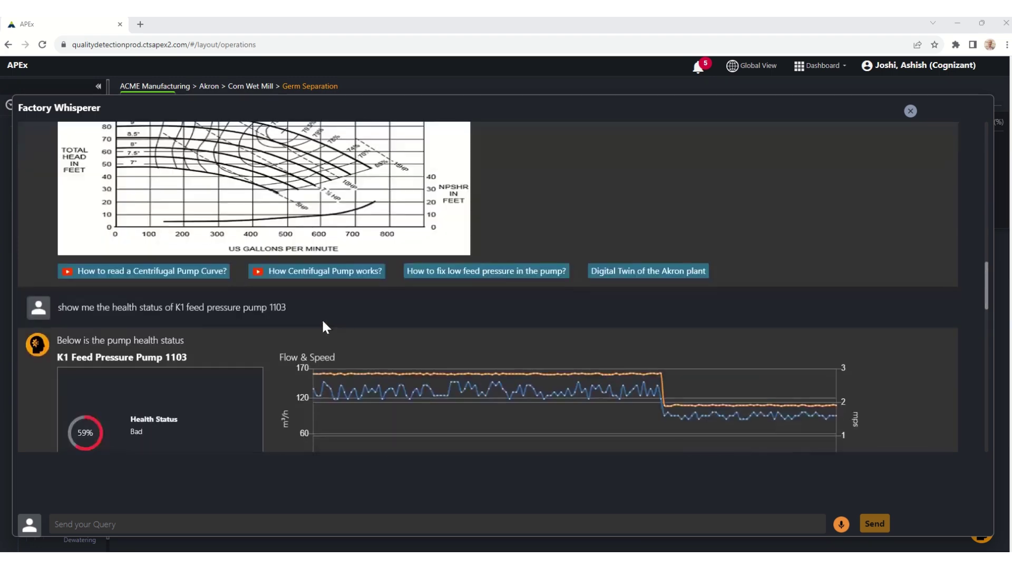
{"action": "scroll", "coordinate": [324, 327], "scroll_direction": "up", "scroll_amount": 10}
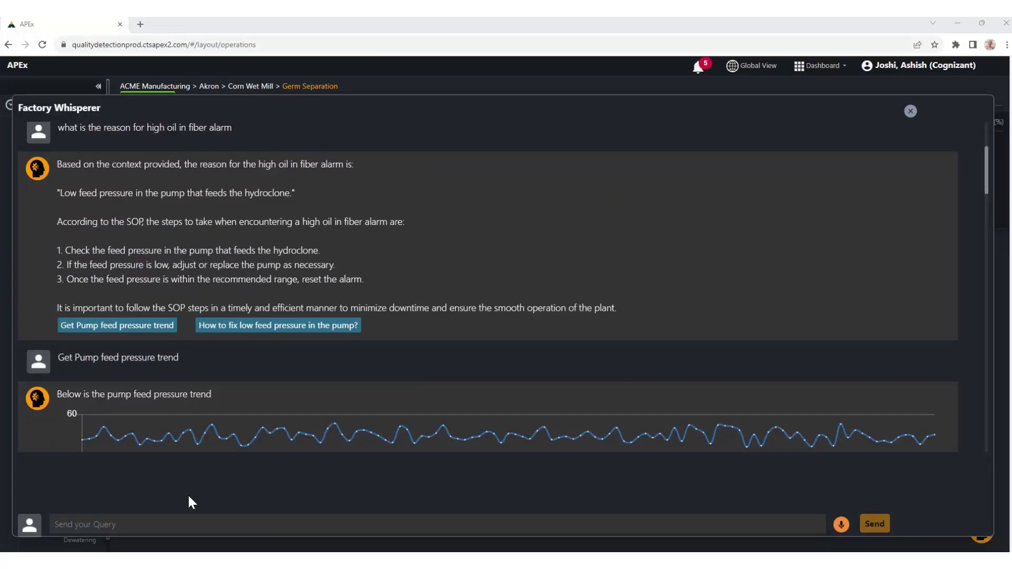
- Ask 'how do i fix low feed pressure of the pump' to get speed, blockage and cavitation fixes
{"action": "left_click", "coordinate": [165, 523]}
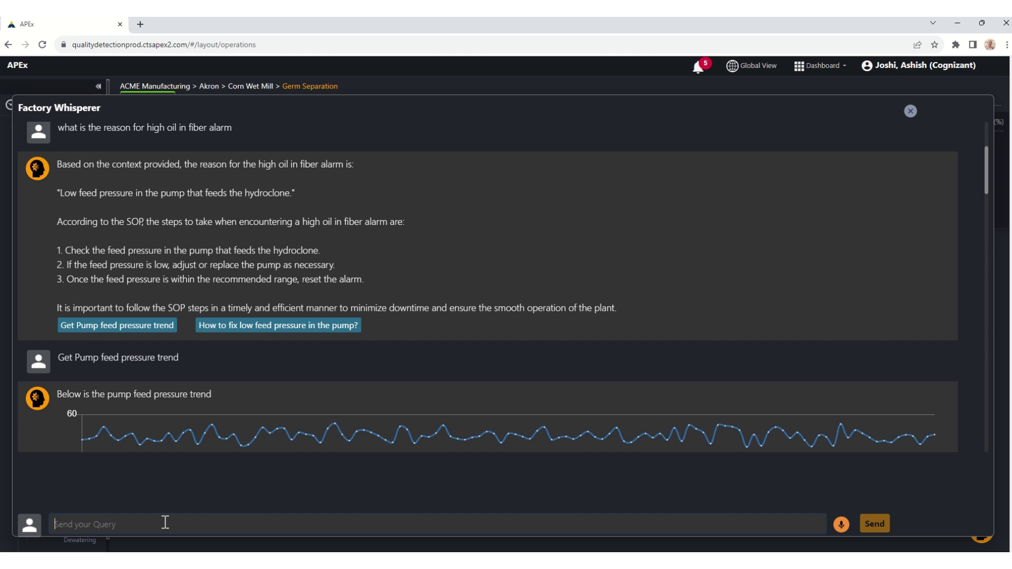
{"action": "type", "text": "how do i"}
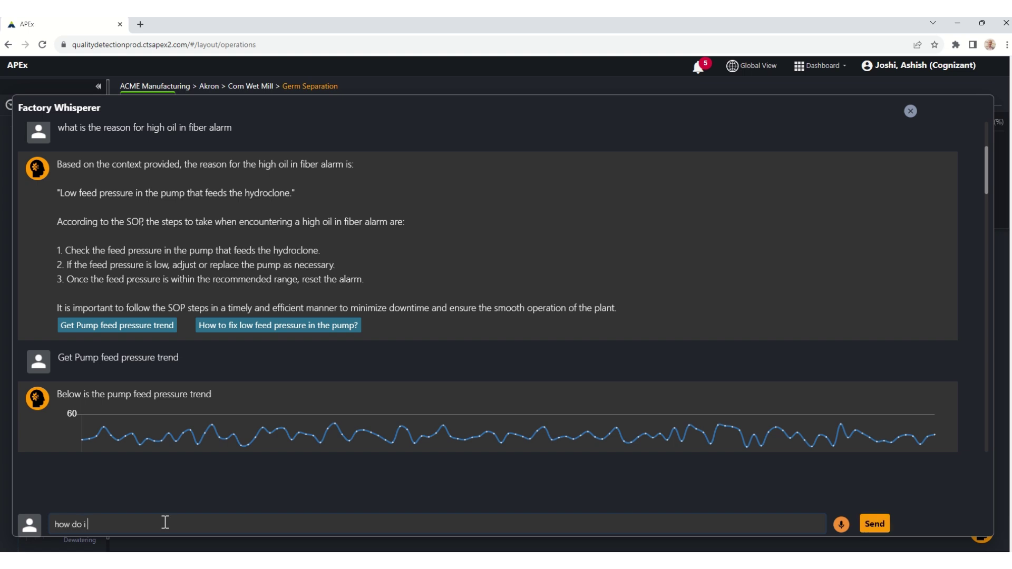
{"action": "type", "text": " fix low feed pressure of the pump"}
{"action": "key", "text": "Return"}
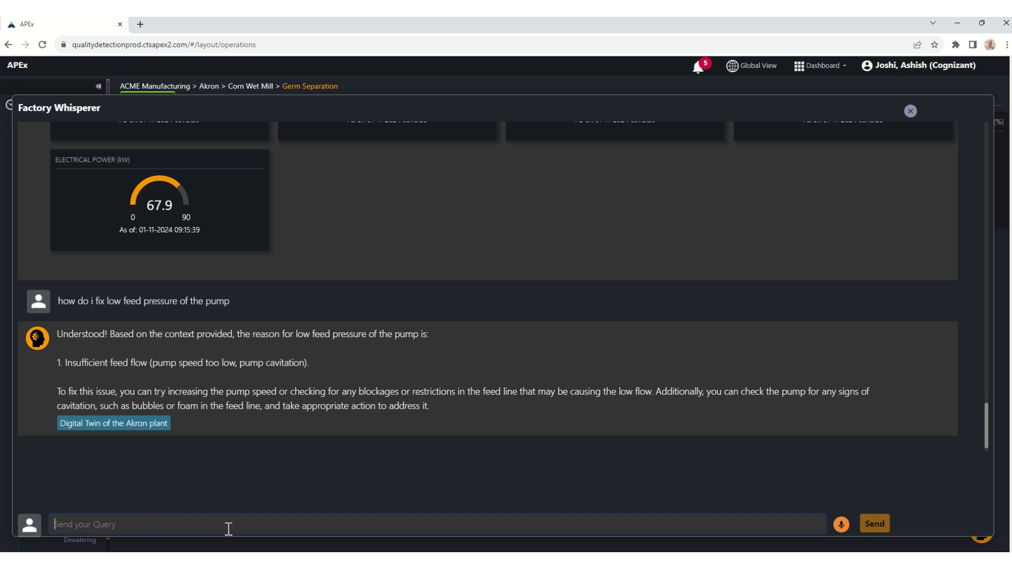
- Ask 'how to identify cavitation issues in pump' to get the five cavitation SOP steps
{"action": "type", "text": "how to identify cavitation issues in pump"}
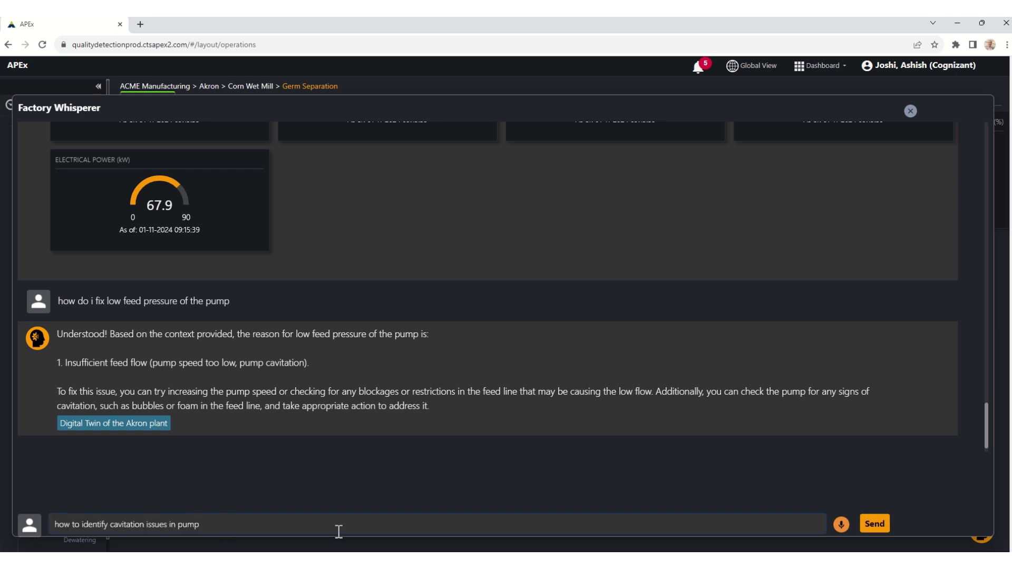
{"action": "key", "text": "Return"}
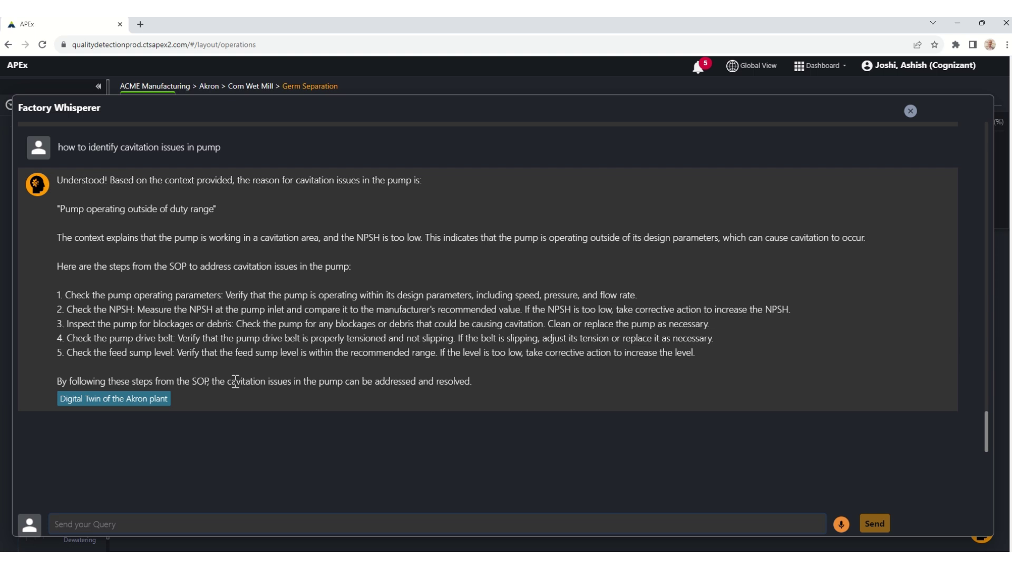
- Request the Akron plant digital twin and pan the knowledge graph toward Germ Separation and Corn Destoning
{"action": "left_click", "coordinate": [135, 399]}
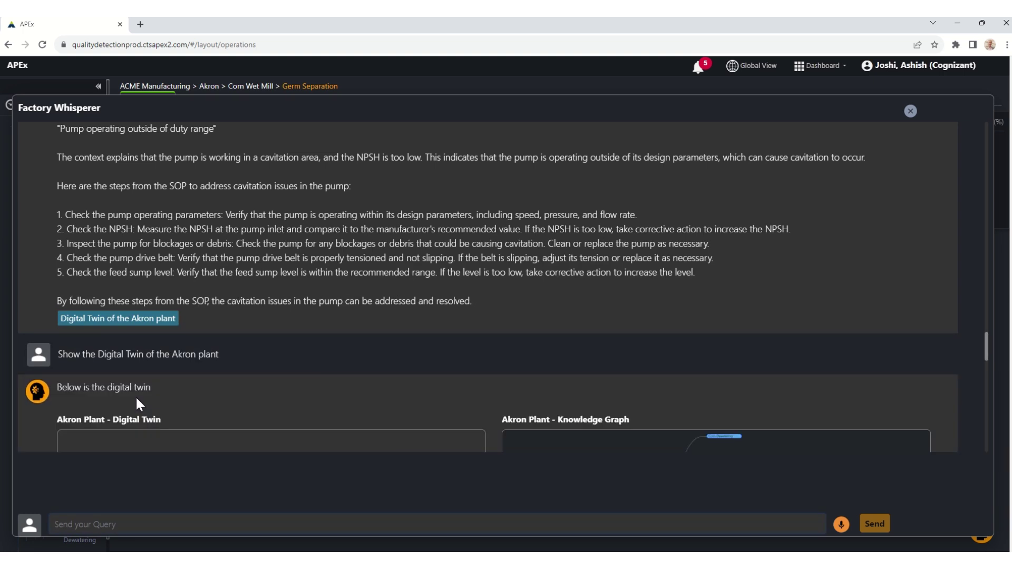
{"action": "scroll", "coordinate": [264, 358], "scroll_direction": "down", "scroll_amount": 4}
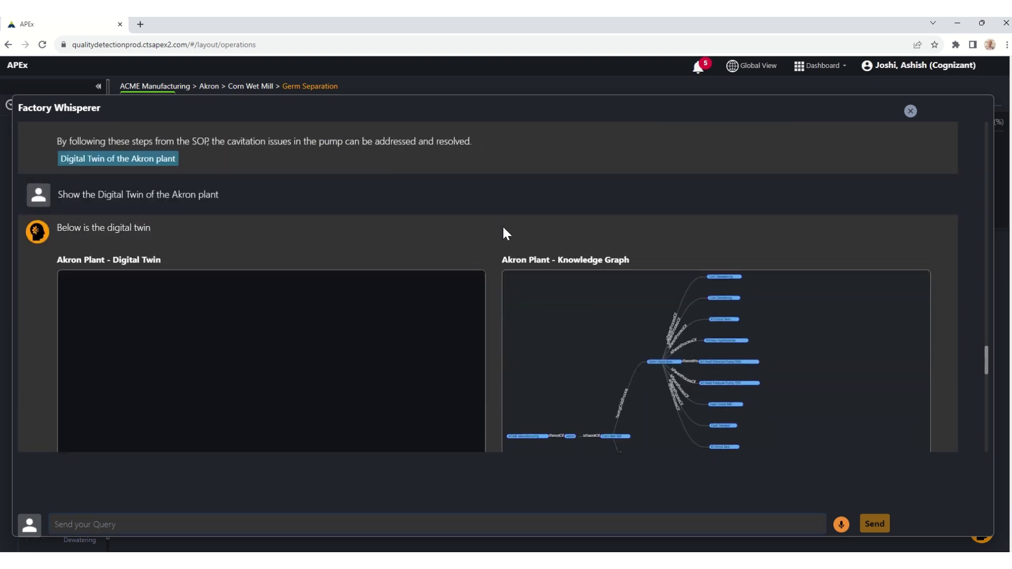
{"action": "scroll", "coordinate": [498, 228], "scroll_direction": "down", "scroll_amount": 2}
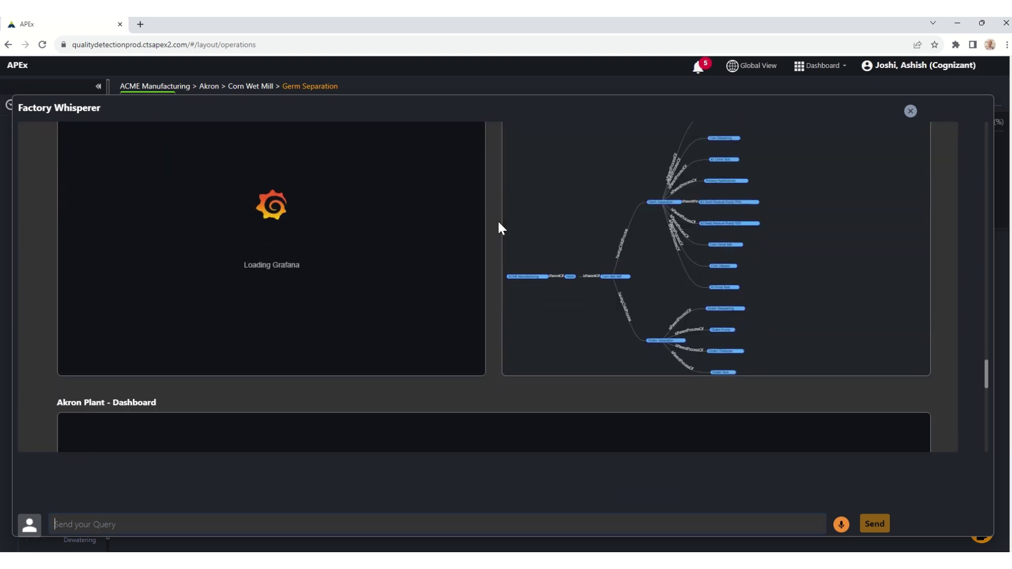
{"action": "scroll", "coordinate": [662, 293], "scroll_direction": "up", "scroll_amount": 5}
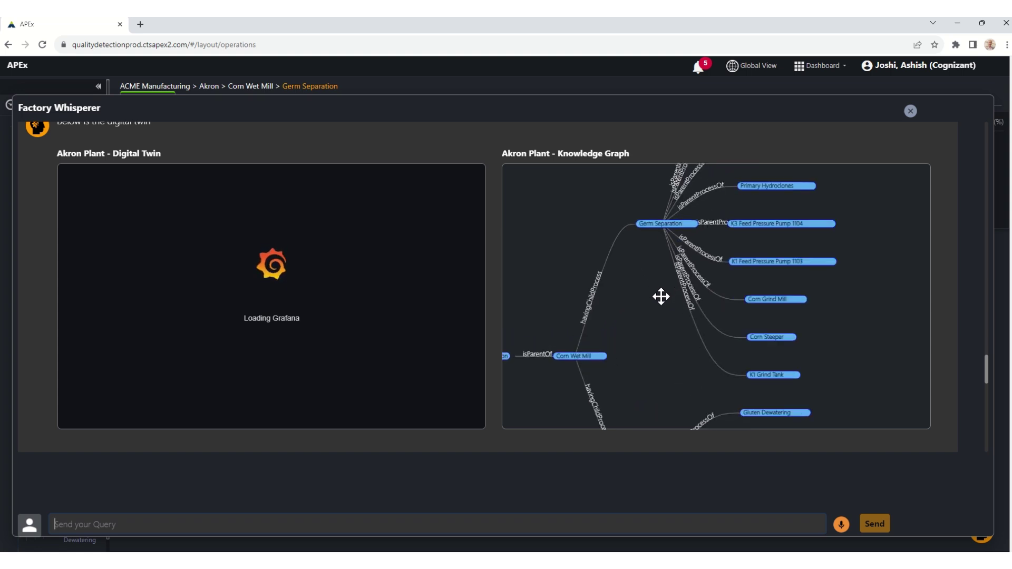
{"action": "left_click_drag", "start_coordinate": [643, 332], "coordinate": [656, 402]}
{"action": "left_click_drag", "start_coordinate": [661, 249], "coordinate": [574, 292]}
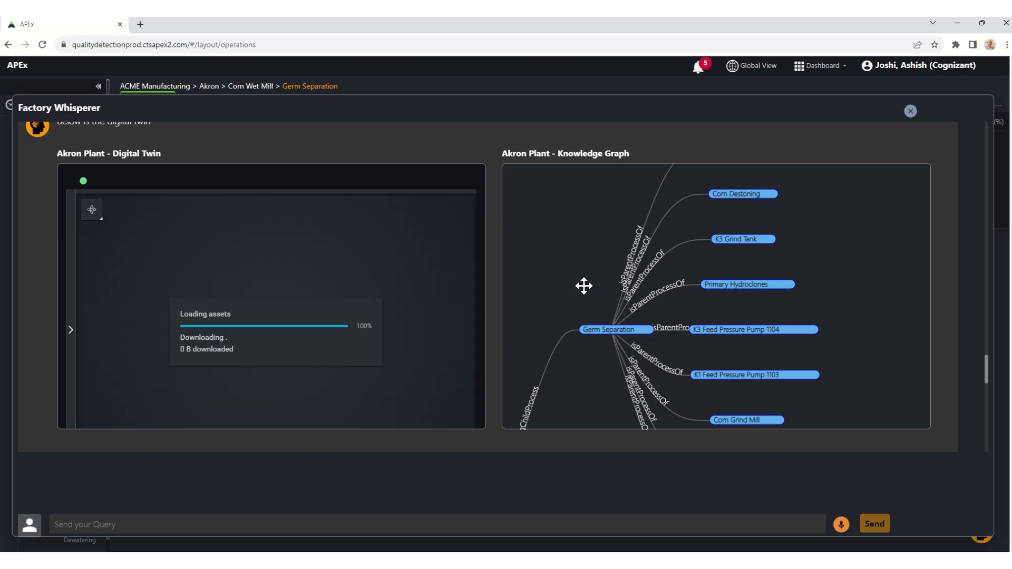
- Pan the knowledge graph to Corn Wet Mill and Akron, then rotate and zoom the 3D plant
{"action": "left_click_drag", "start_coordinate": [583, 285], "coordinate": [736, 270]}
{"action": "left_click_drag", "start_coordinate": [684, 332], "coordinate": [694, 255]}
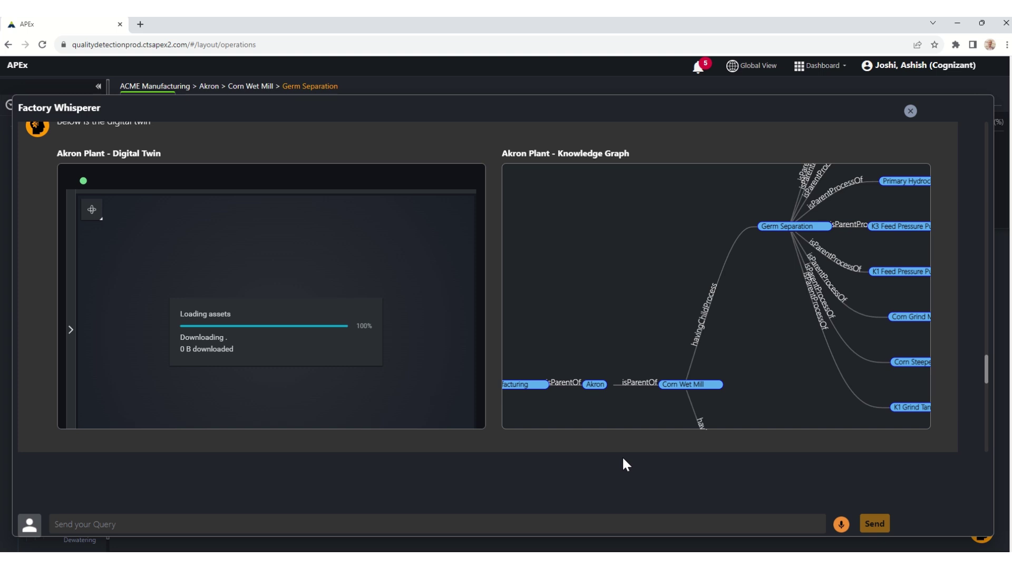
{"action": "left_click_drag", "start_coordinate": [353, 372], "coordinate": [309, 393]}
{"action": "scroll", "coordinate": [311, 356], "scroll_direction": "up", "scroll_amount": 5}
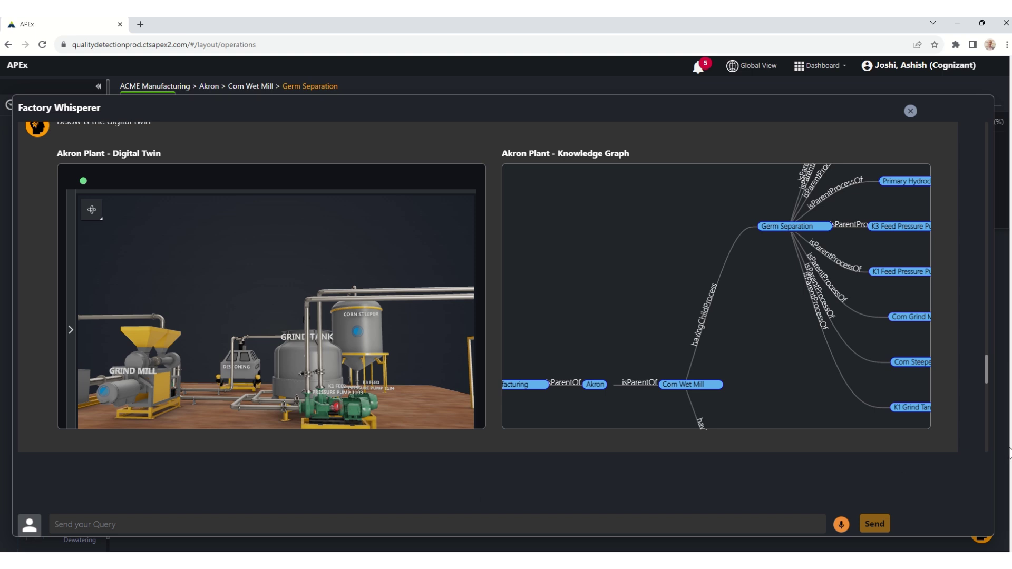
- Scroll down to the Akron Plant Dashboard's K3, K1 pump 1103 and Other Assets gauge panels
{"action": "left_click_drag", "start_coordinate": [986, 371], "coordinate": [983, 403]}
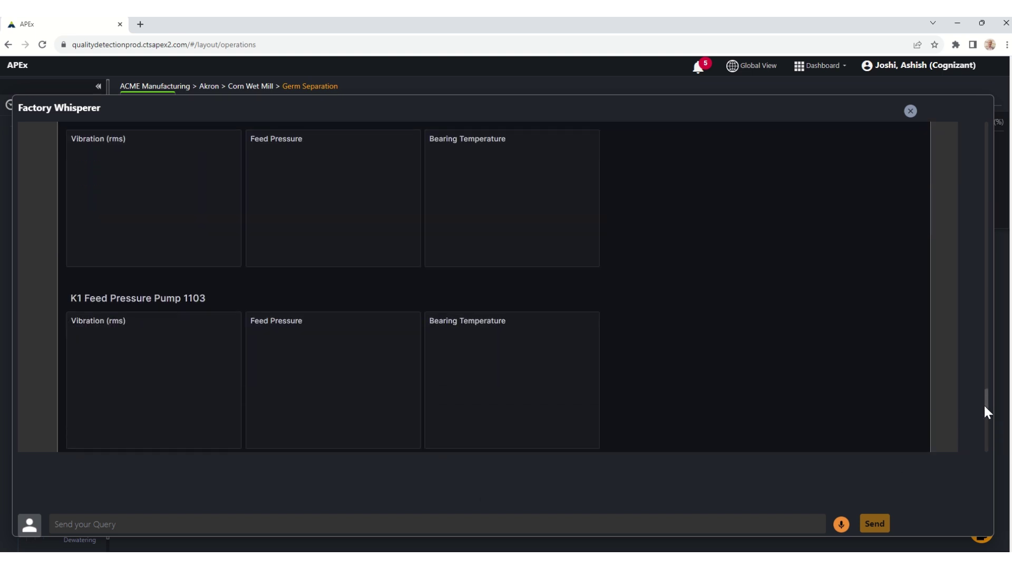
{"action": "scroll", "coordinate": [747, 322], "scroll_direction": "up", "scroll_amount": 2}
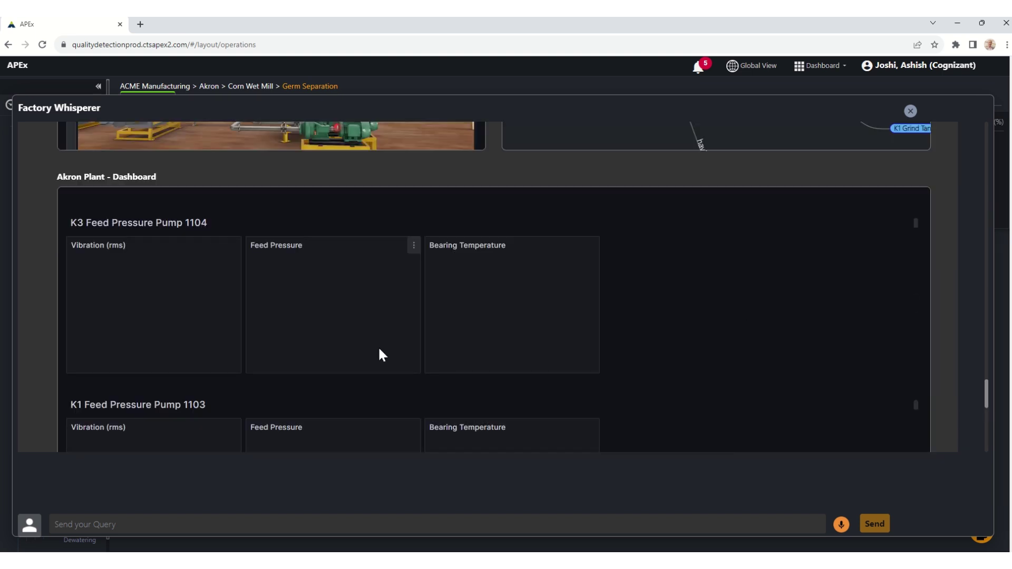
{"action": "scroll", "coordinate": [798, 401], "scroll_direction": "down", "scroll_amount": 3}
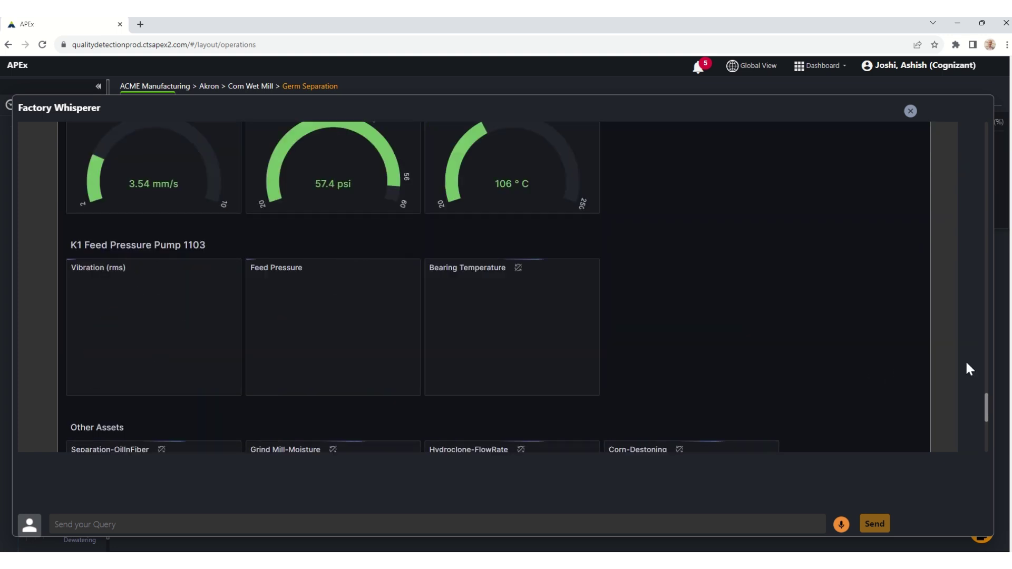
{"action": "scroll", "coordinate": [967, 364], "scroll_direction": "down", "scroll_amount": 5}
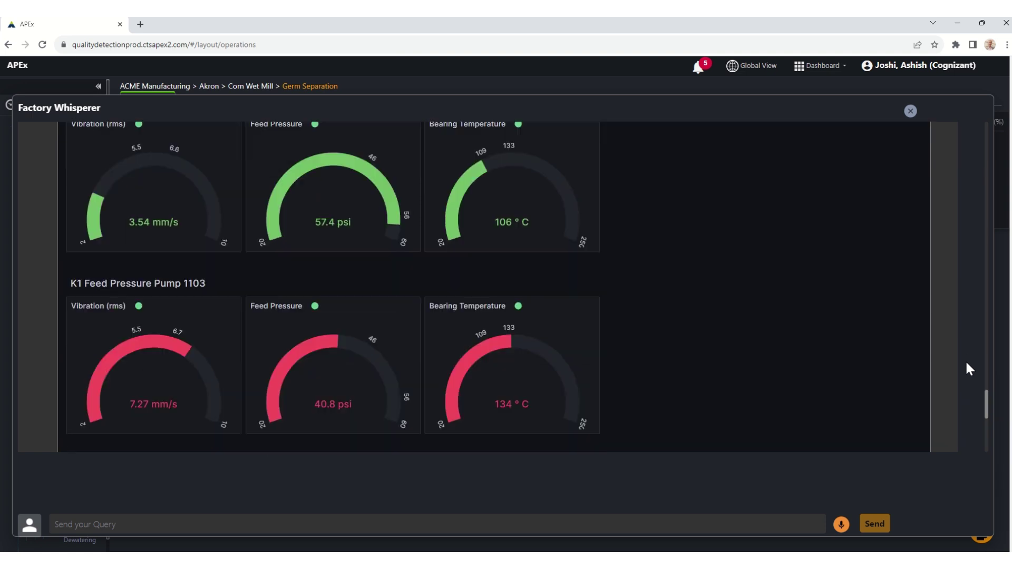
{"action": "scroll", "coordinate": [965, 360], "scroll_direction": "down", "scroll_amount": 2}
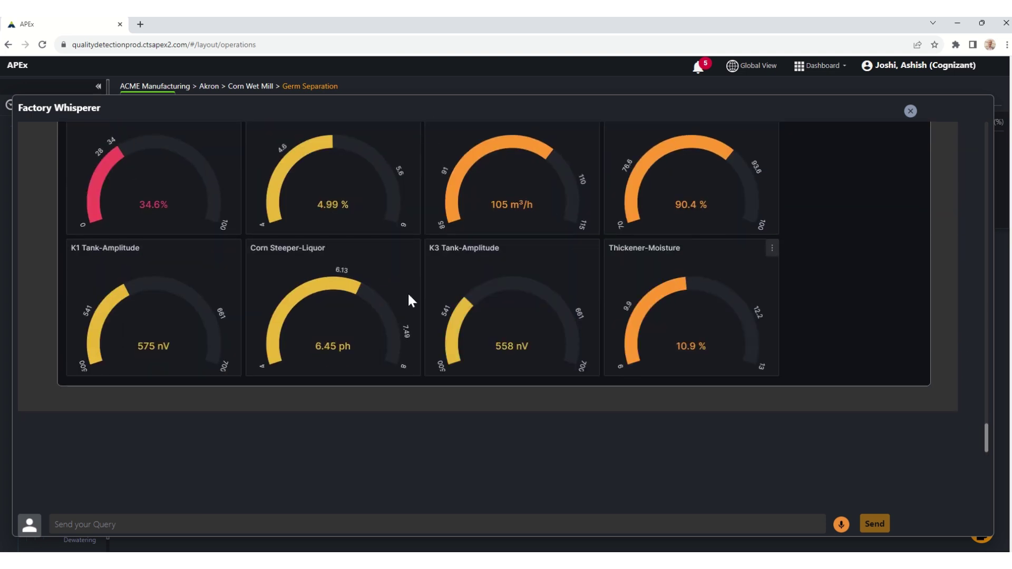